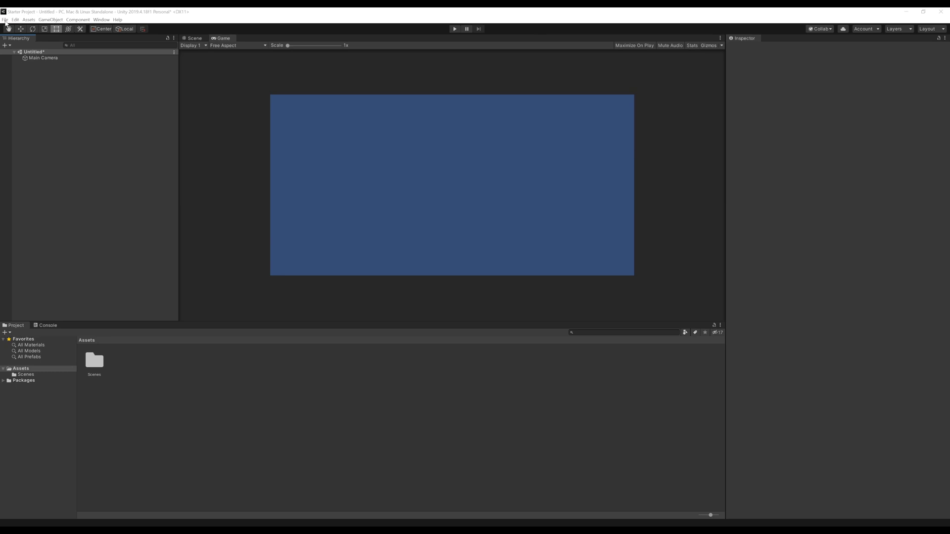
# Import the AudioIntroduction clip from the SavedAudio folder into Assets.
pyautogui.click(33, 20)
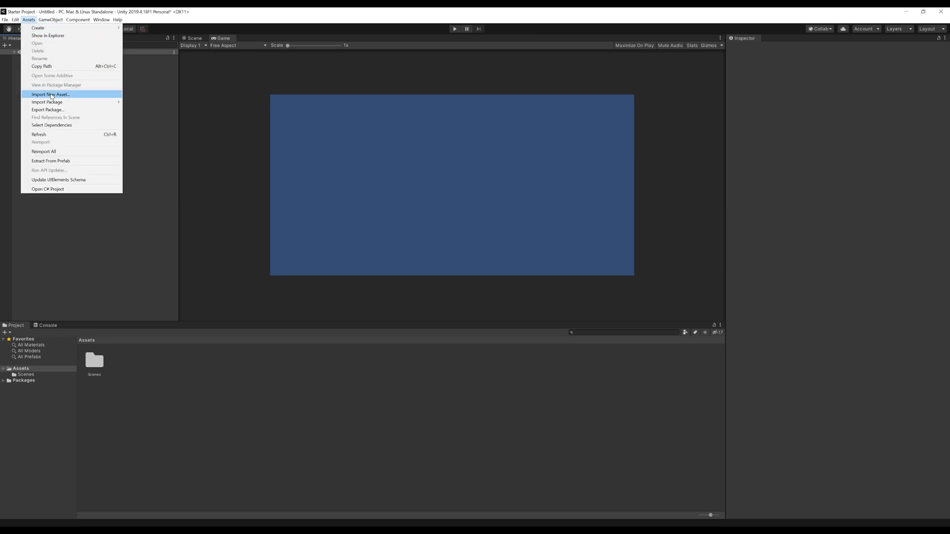
pyautogui.click(52, 95)
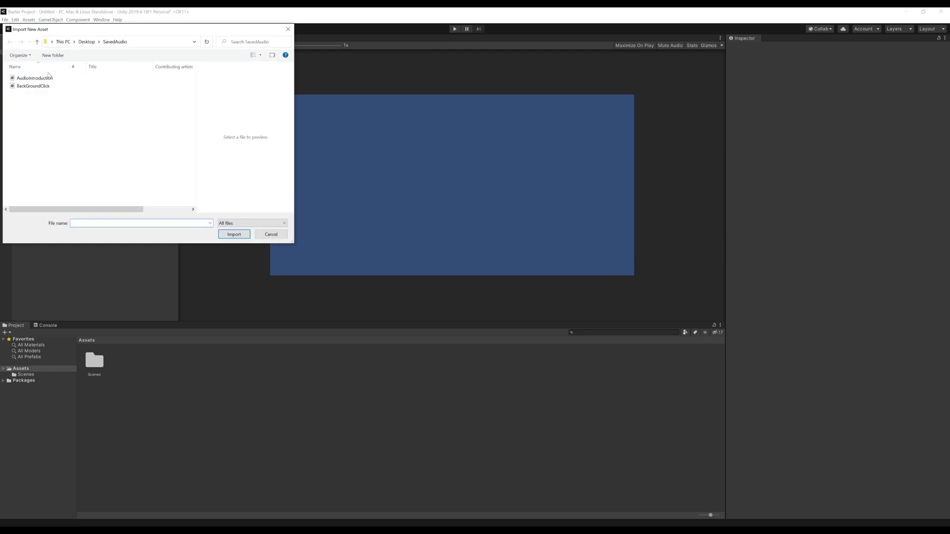
pyautogui.click(29, 80)
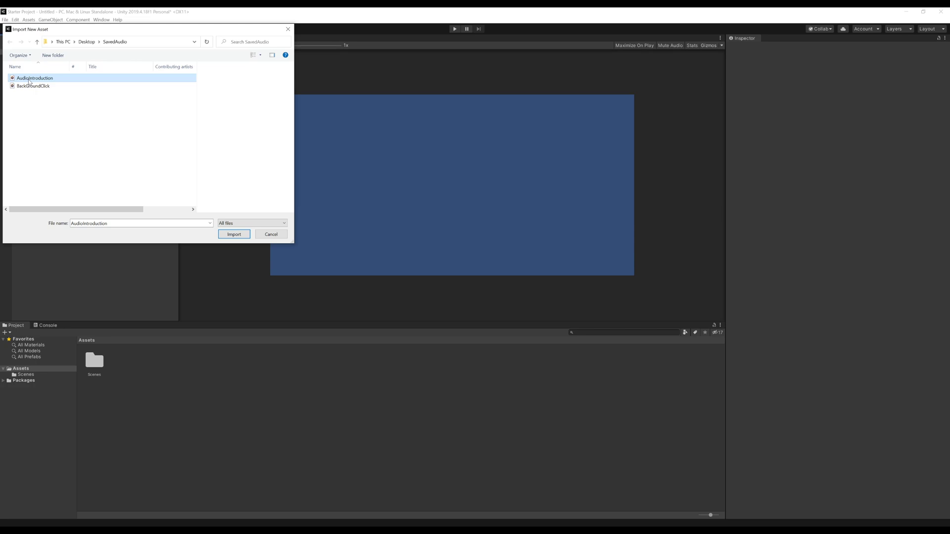
pyautogui.click(234, 235)
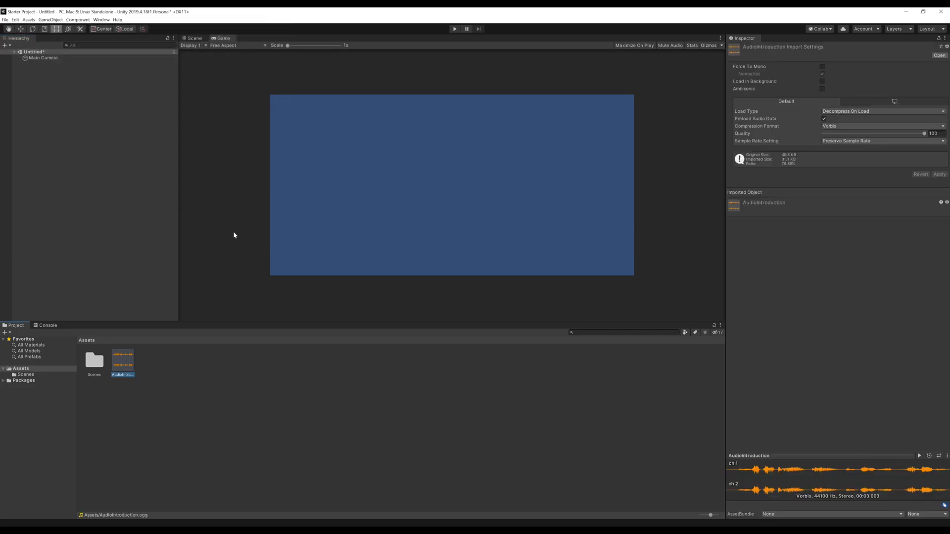
pyautogui.click(128, 173)
# Import the BackGroundClick clip from the SavedAudio folder into Assets.
pyautogui.click(29, 19)
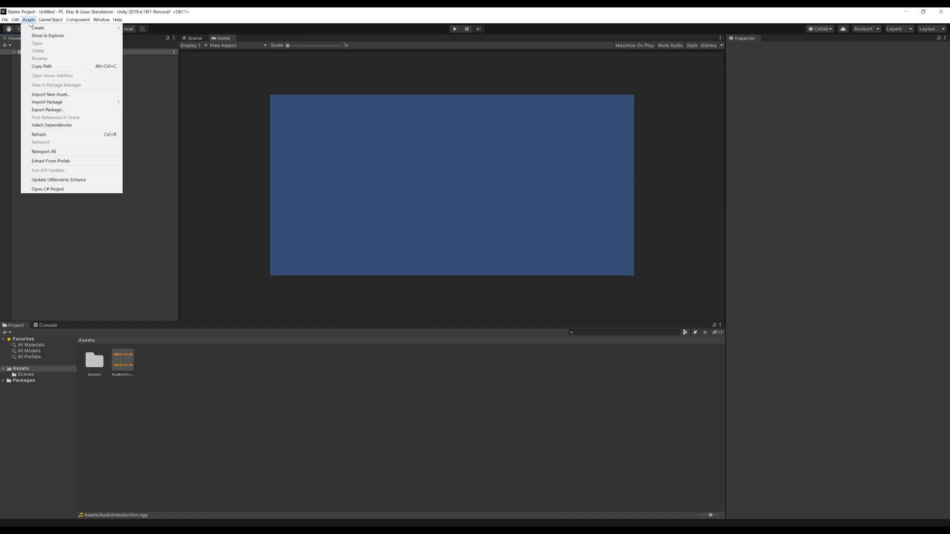
pyautogui.click(55, 94)
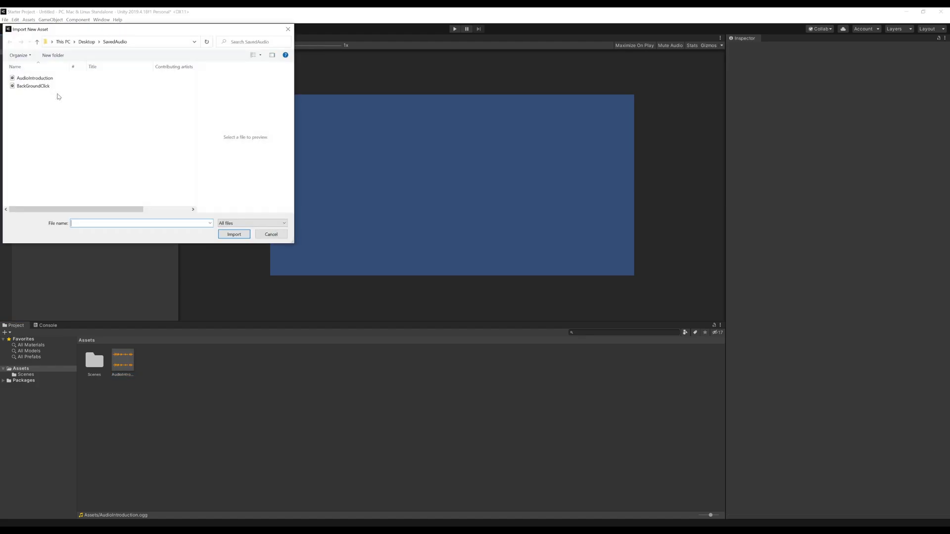
pyautogui.click(38, 88)
pyautogui.click(237, 236)
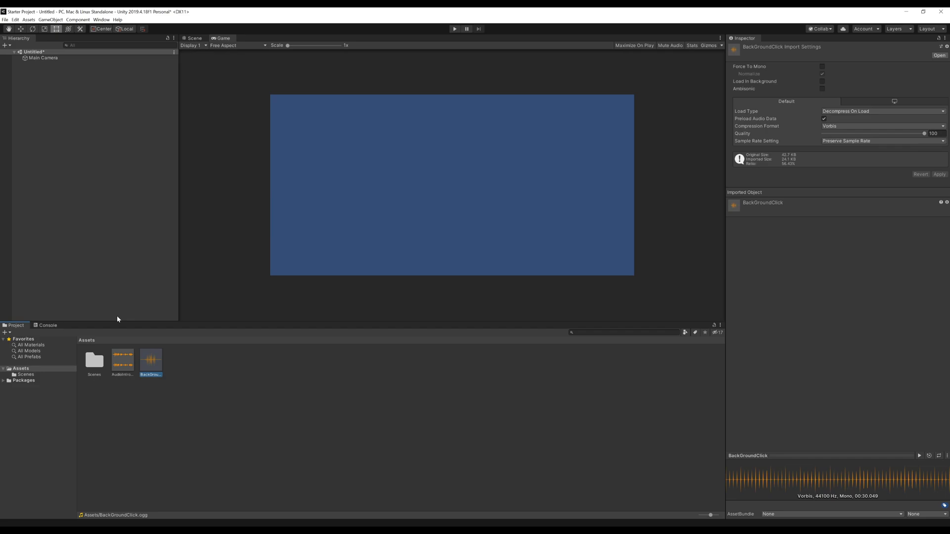
pyautogui.click(204, 377)
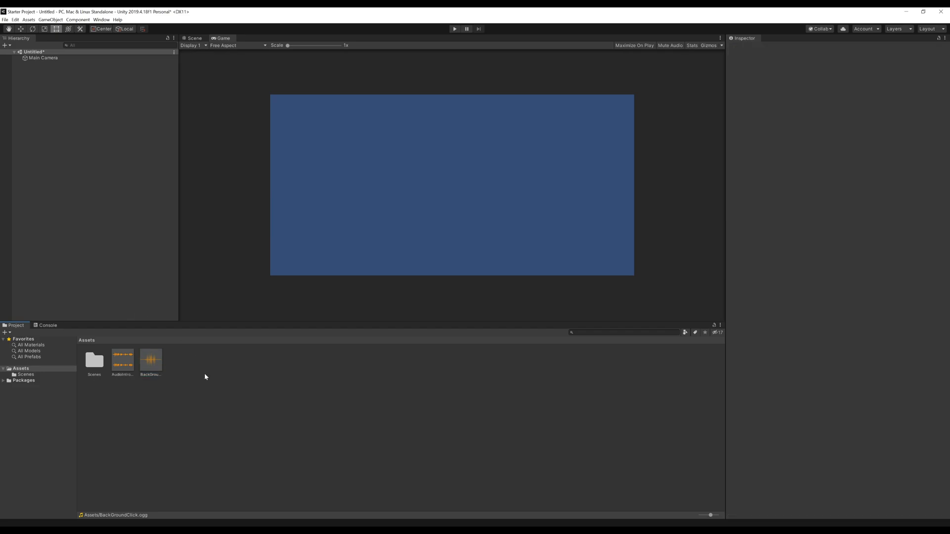
pyautogui.click(123, 362)
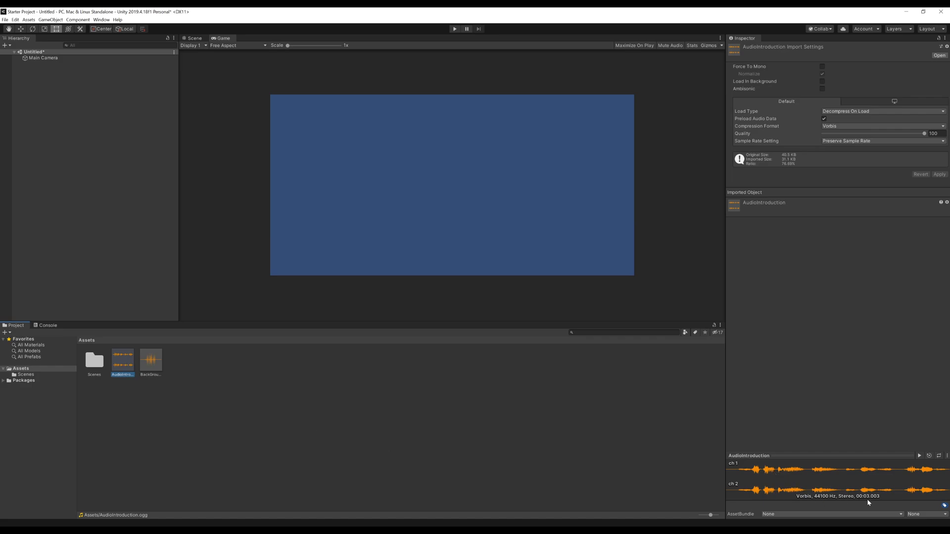
pyautogui.click(149, 359)
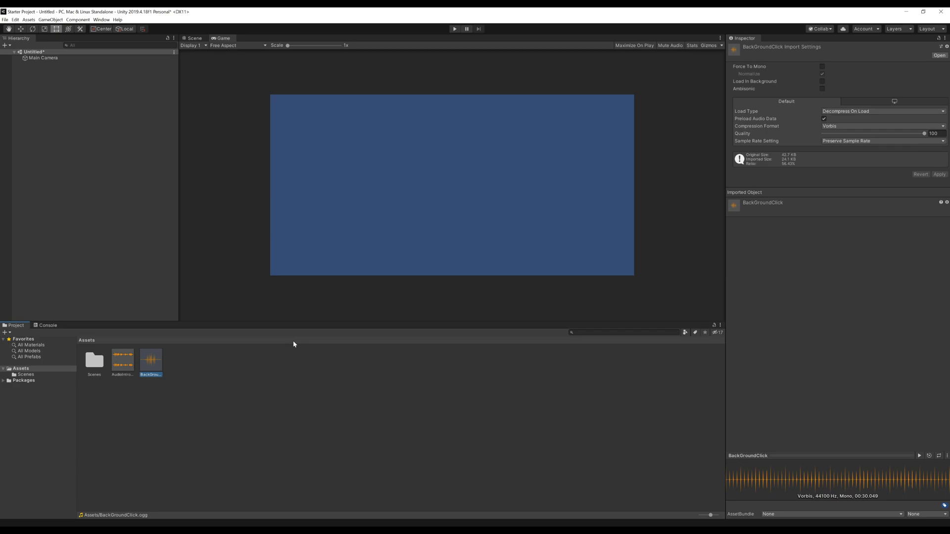
pyautogui.click(45, 77)
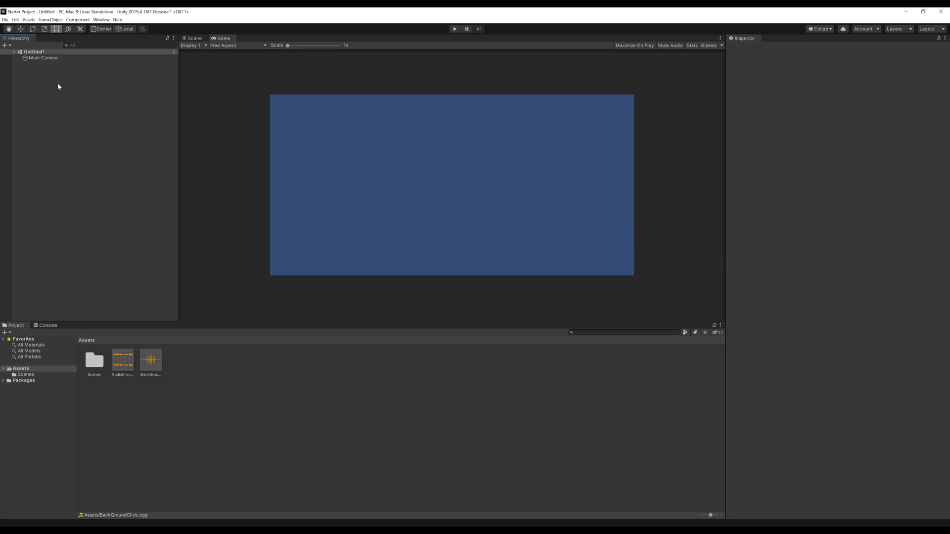
# Add two Audio Source objects, Audio Source and Audio Source (1), via the Hierarchy's Audio menu.
pyautogui.click(7, 45)
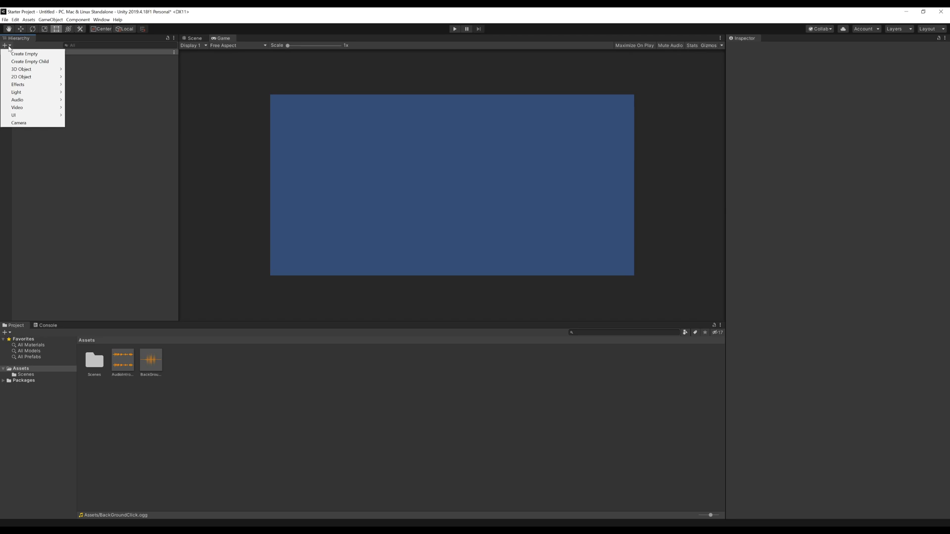
pyautogui.moveTo(30, 100)
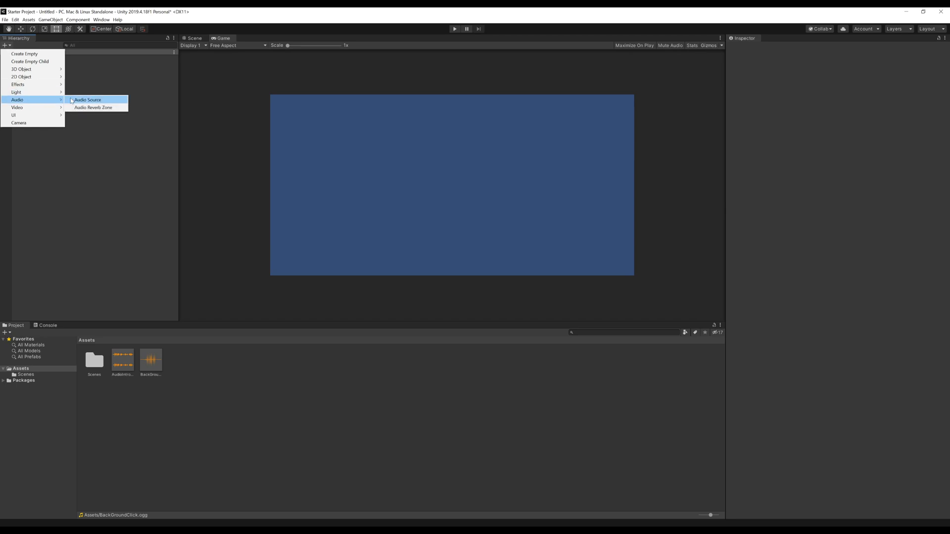
pyautogui.click(94, 101)
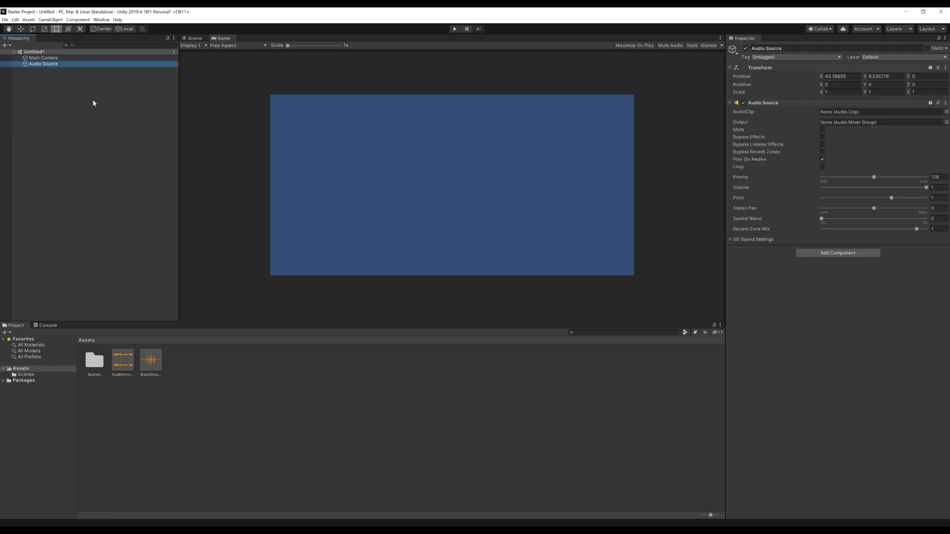
pyautogui.click(6, 46)
pyautogui.moveTo(29, 99)
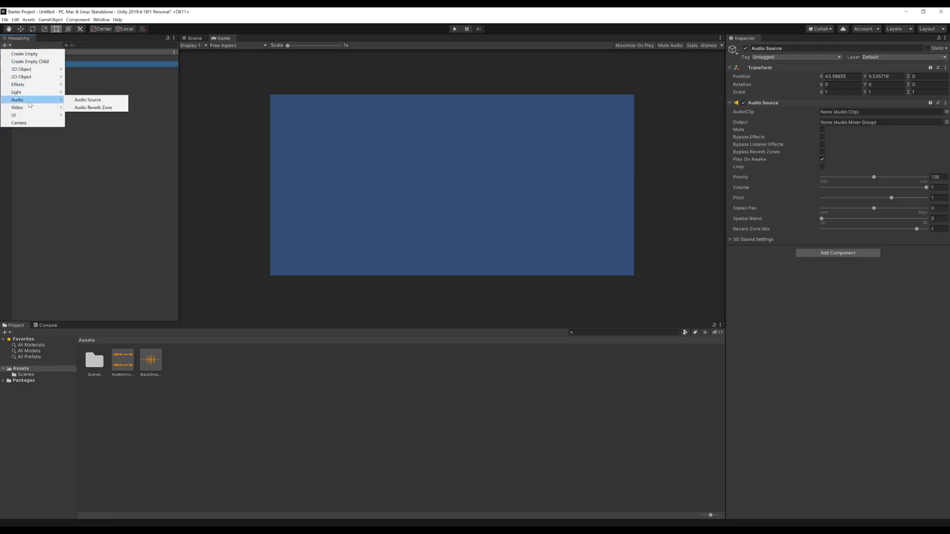
pyautogui.click(91, 102)
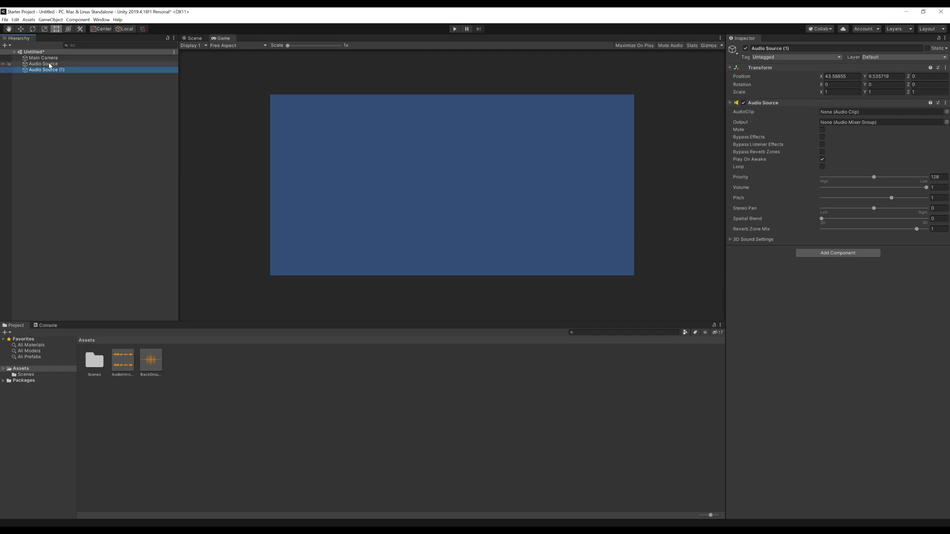
# Rename the first Audio Source object to Announce.
pyautogui.click(50, 65)
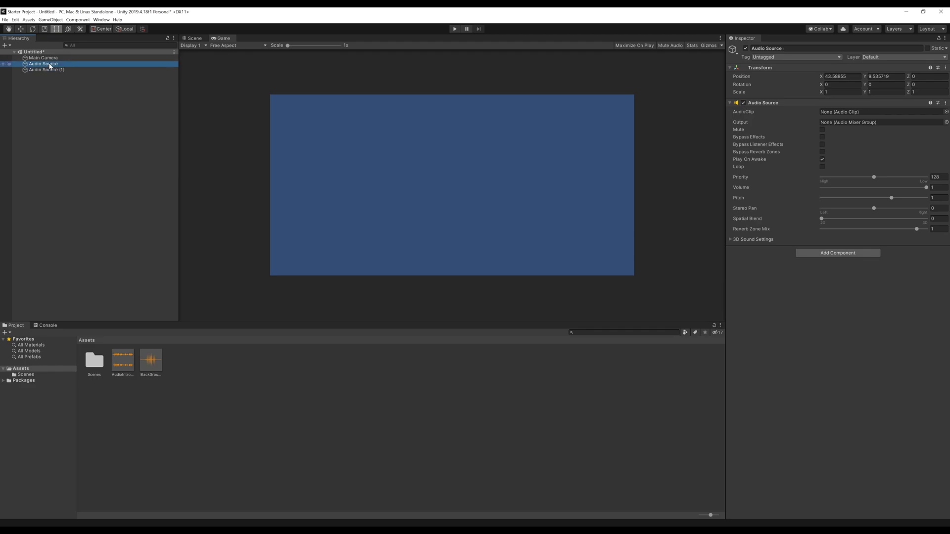
pyautogui.rightClick(50, 66)
pyautogui.click(68, 85)
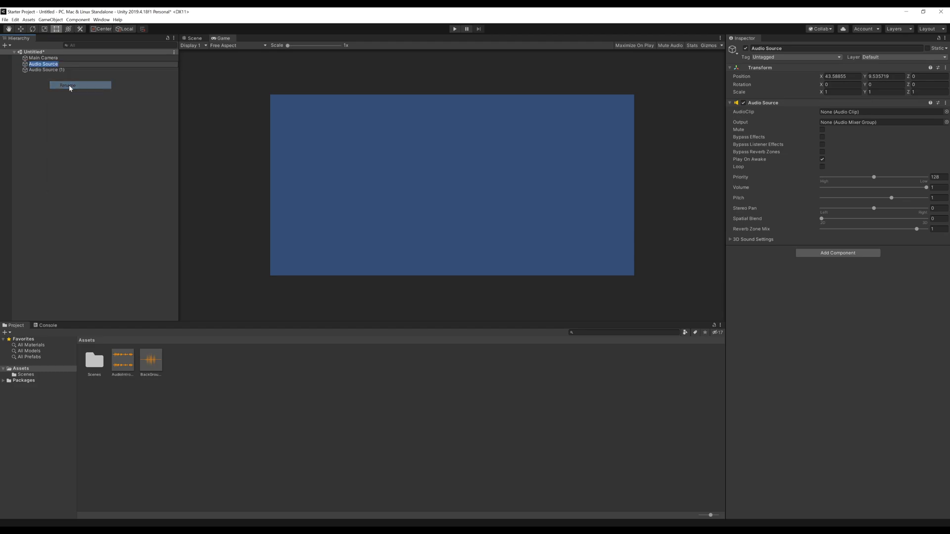
pyautogui.press('BackSpace')
pyautogui.write('Announce')
pyautogui.press('Return')
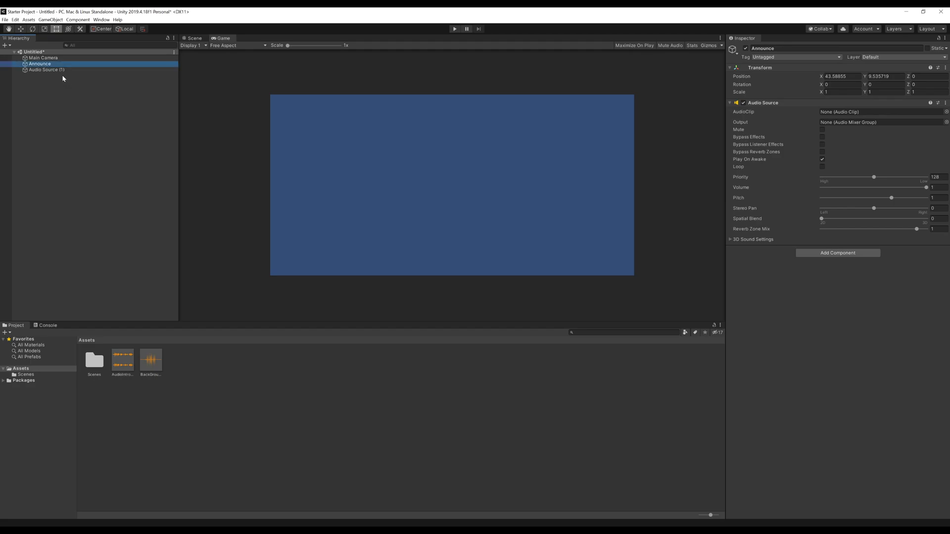
# Rename Audio Source (1) to Background.
pyautogui.click(62, 70)
pyautogui.rightClick(62, 71)
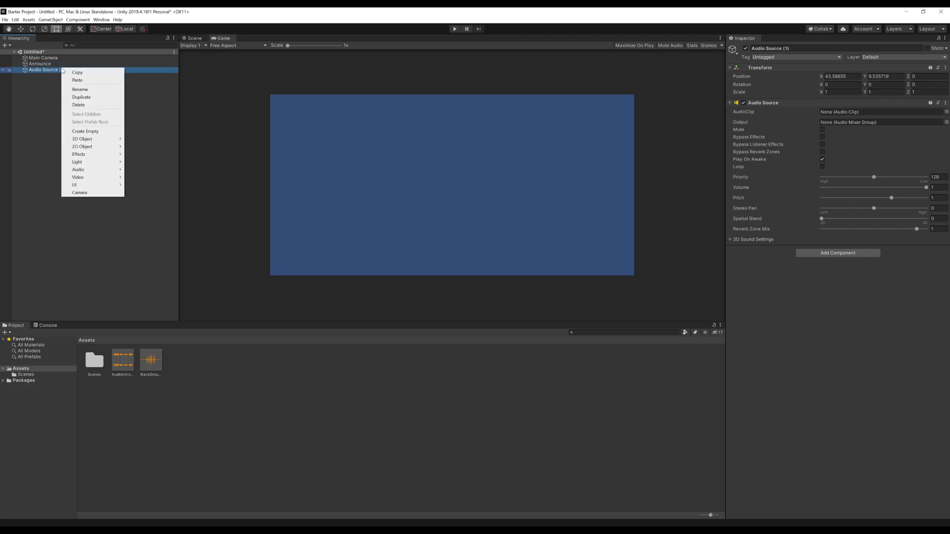
pyautogui.click(81, 89)
pyautogui.write('Background')
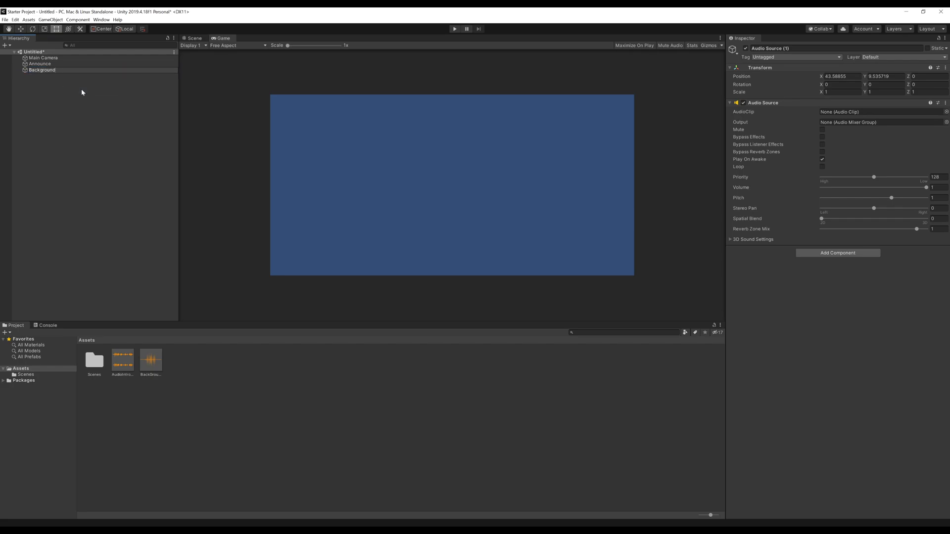
pyautogui.press('Return')
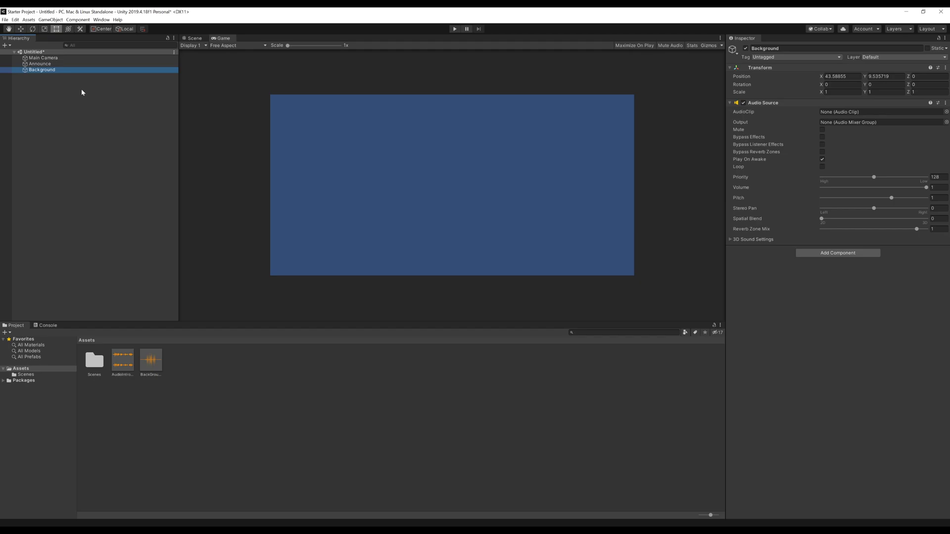
# Assign AudioIntroduction to Announce's AudioClip and BackGroundClick to Background's AudioClip.
pyautogui.click(47, 65)
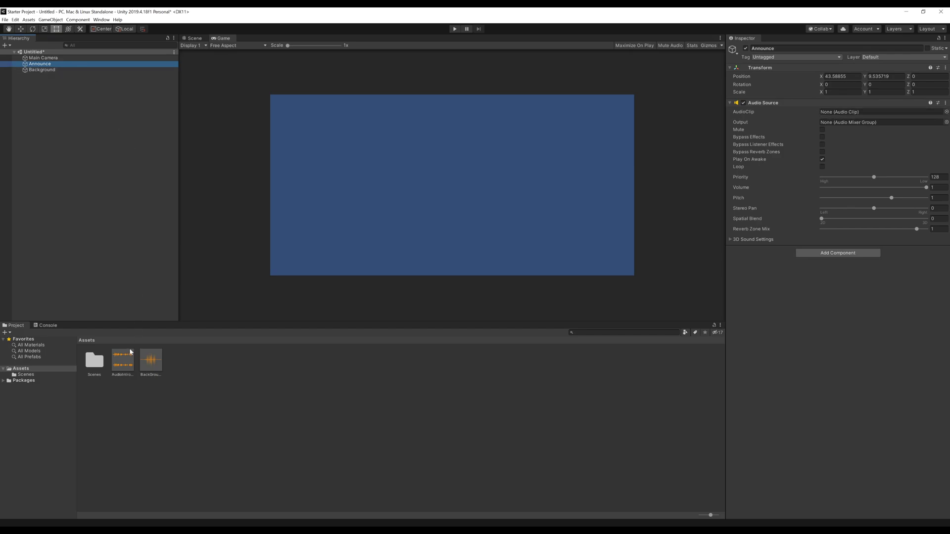
pyautogui.moveTo(123, 356); pyautogui.dragTo(854, 112)
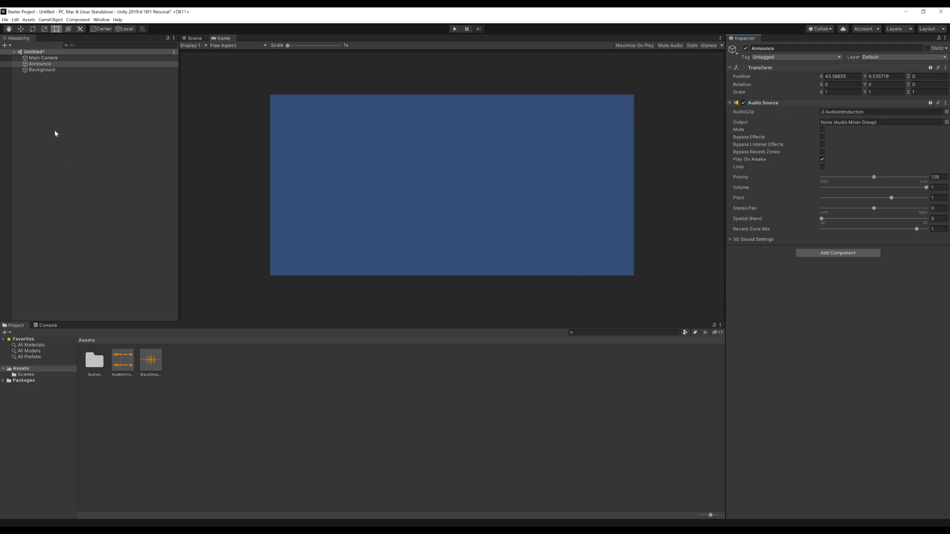
pyautogui.click(42, 69)
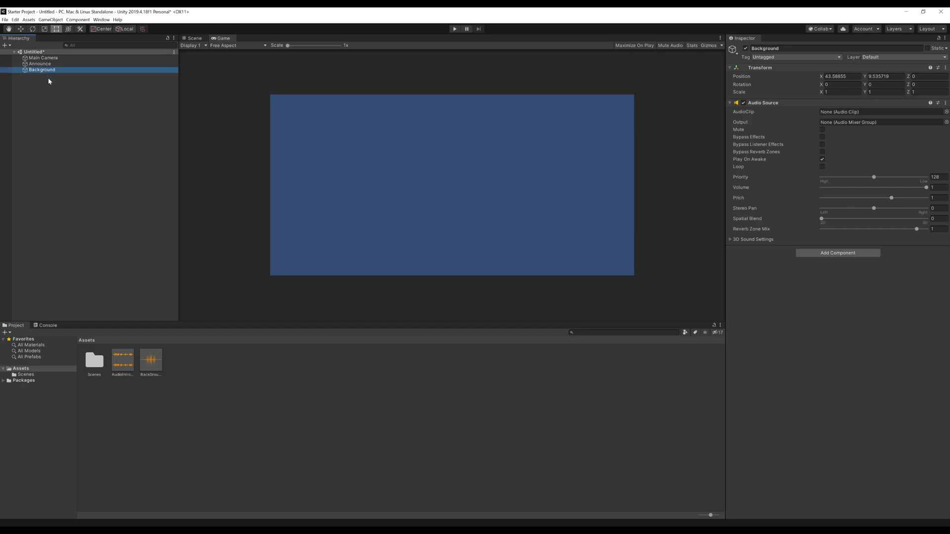
pyautogui.moveTo(150, 357); pyautogui.dragTo(835, 113)
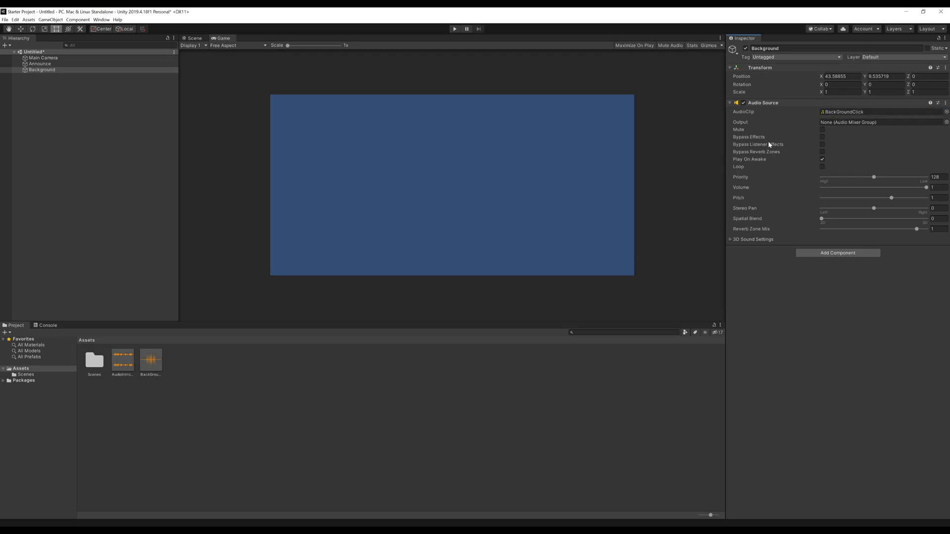
pyautogui.click(43, 66)
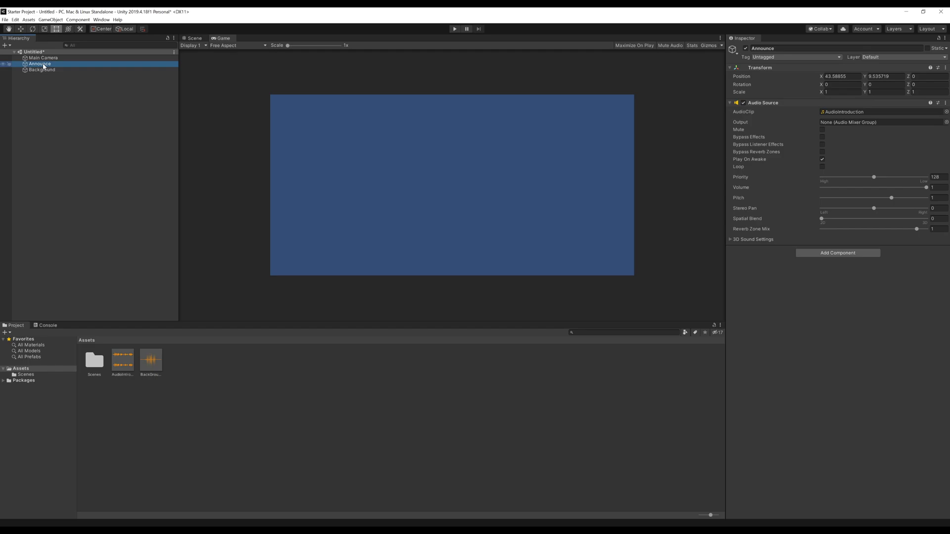